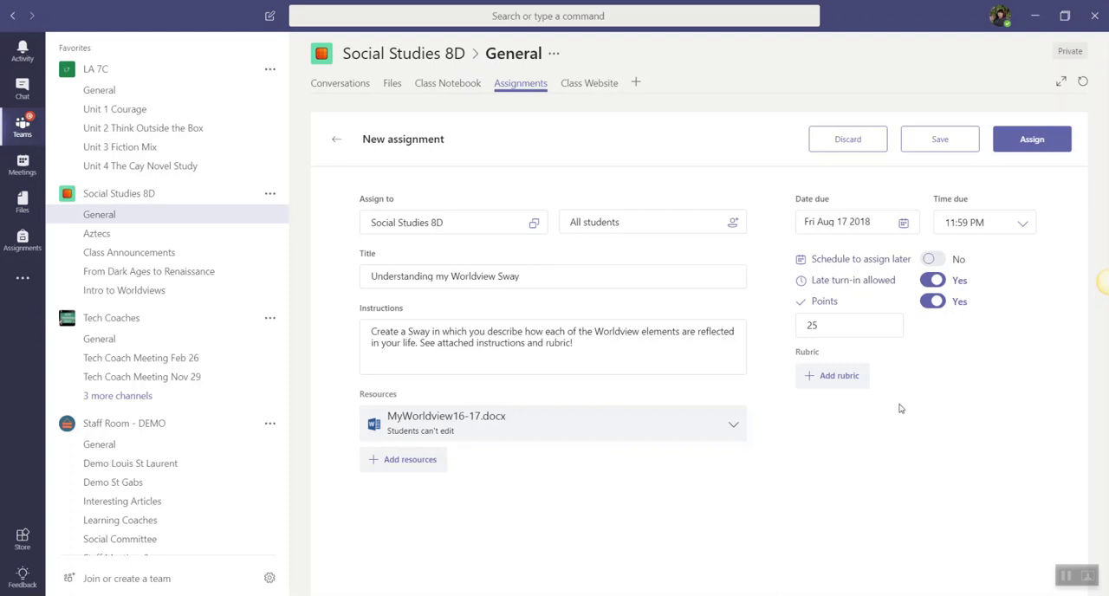
Examine the grading criteria and weights of the existing Descriptive Paragraph rubric, and leave it without attaching it to the assignment.
{"action": "left_click", "coordinate": [837, 378]}
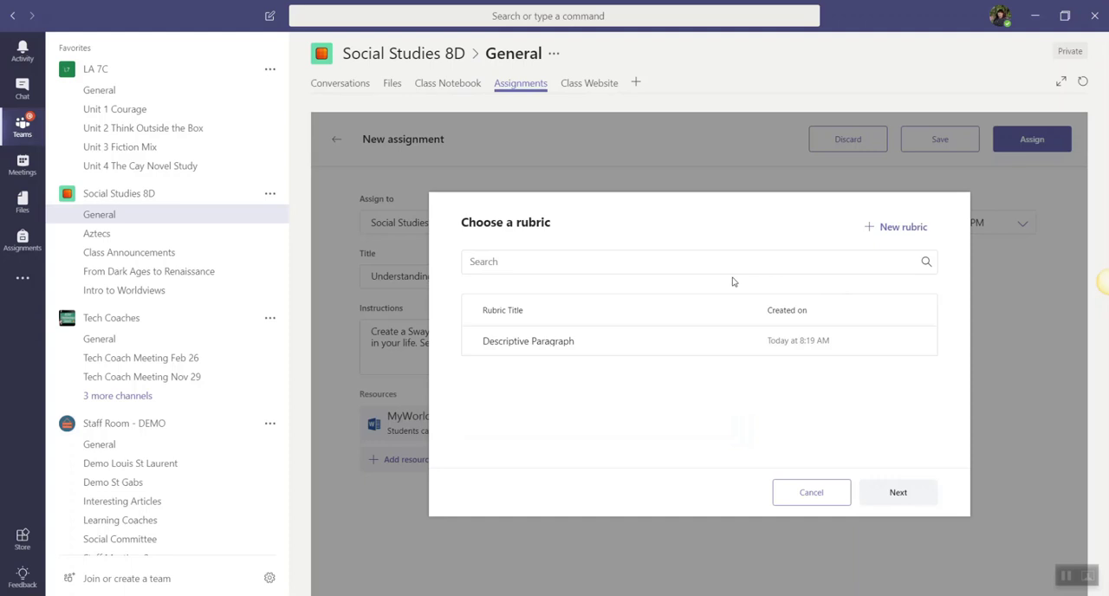
{"action": "left_click", "coordinate": [645, 358]}
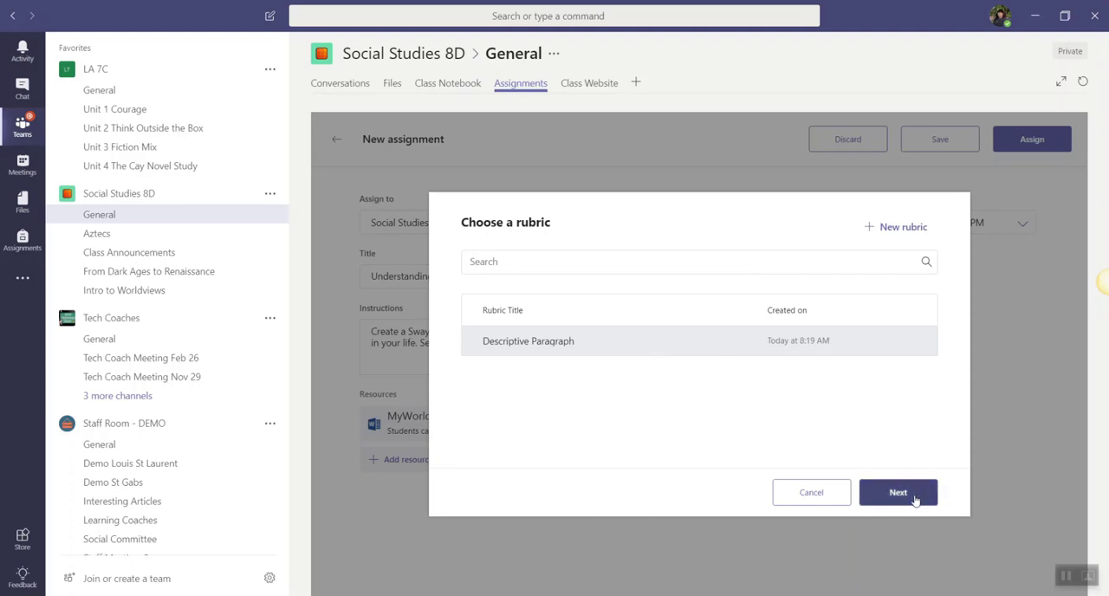
{"action": "left_click", "coordinate": [898, 492]}
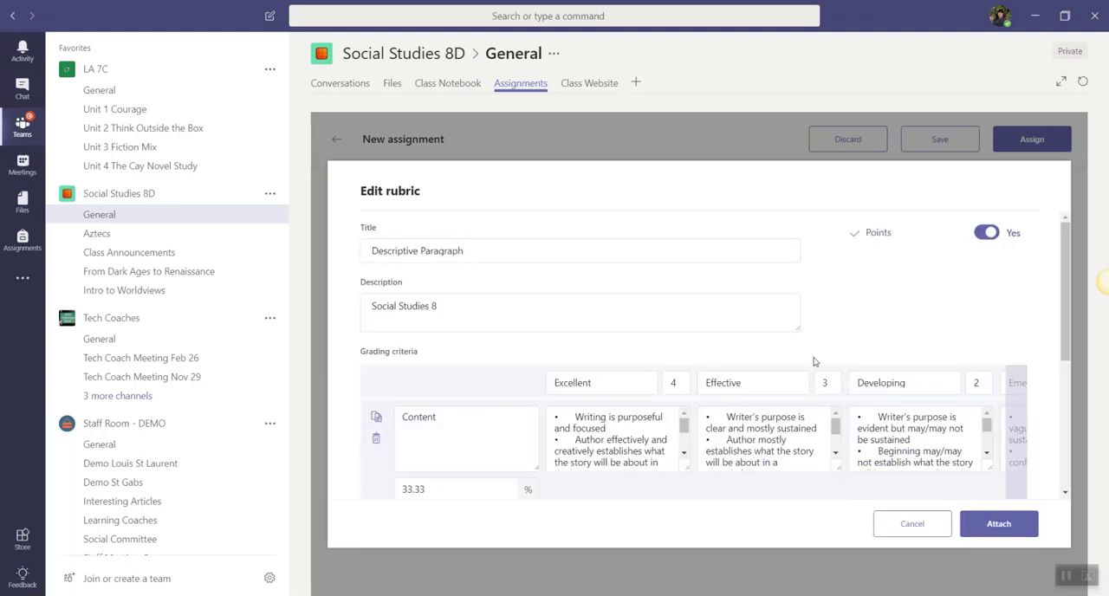
{"action": "scroll", "coordinate": [814, 361], "scroll_direction": "down", "scroll_amount": 1}
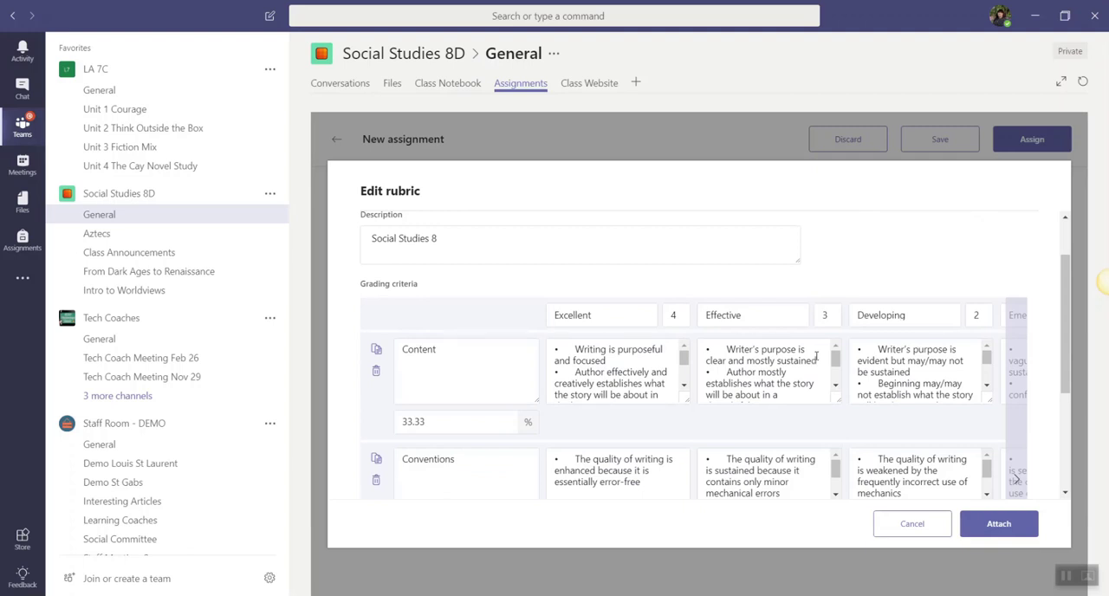
{"action": "scroll", "coordinate": [799, 384], "scroll_direction": "down", "scroll_amount": 2}
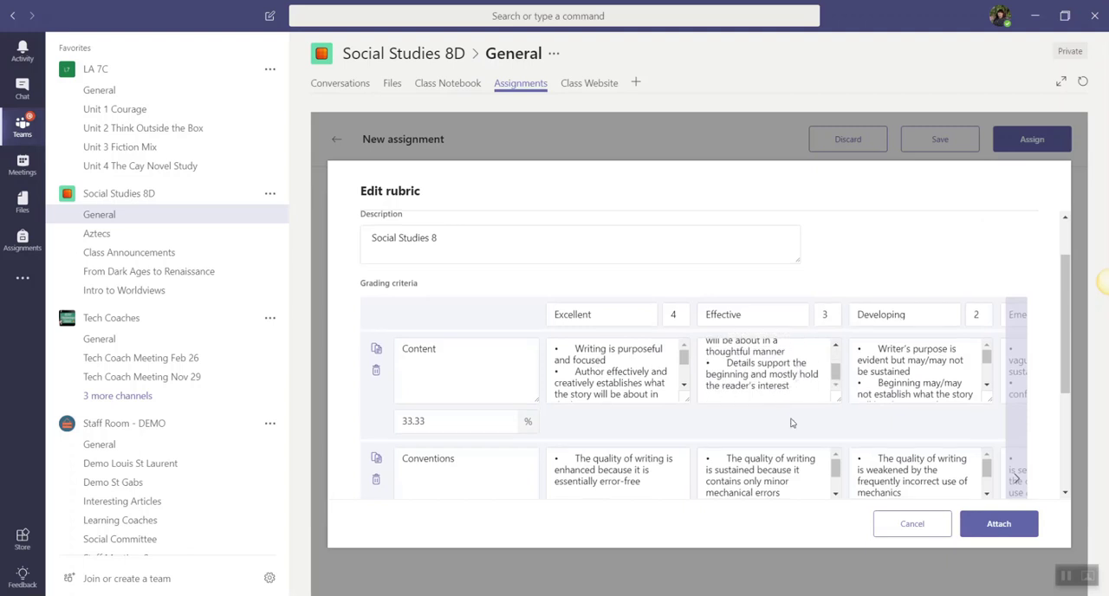
{"action": "scroll", "coordinate": [790, 423], "scroll_direction": "down", "scroll_amount": 1}
{"action": "scroll", "coordinate": [790, 423], "scroll_direction": "down", "scroll_amount": 2}
{"action": "scroll", "coordinate": [788, 453], "scroll_direction": "down", "scroll_amount": 2}
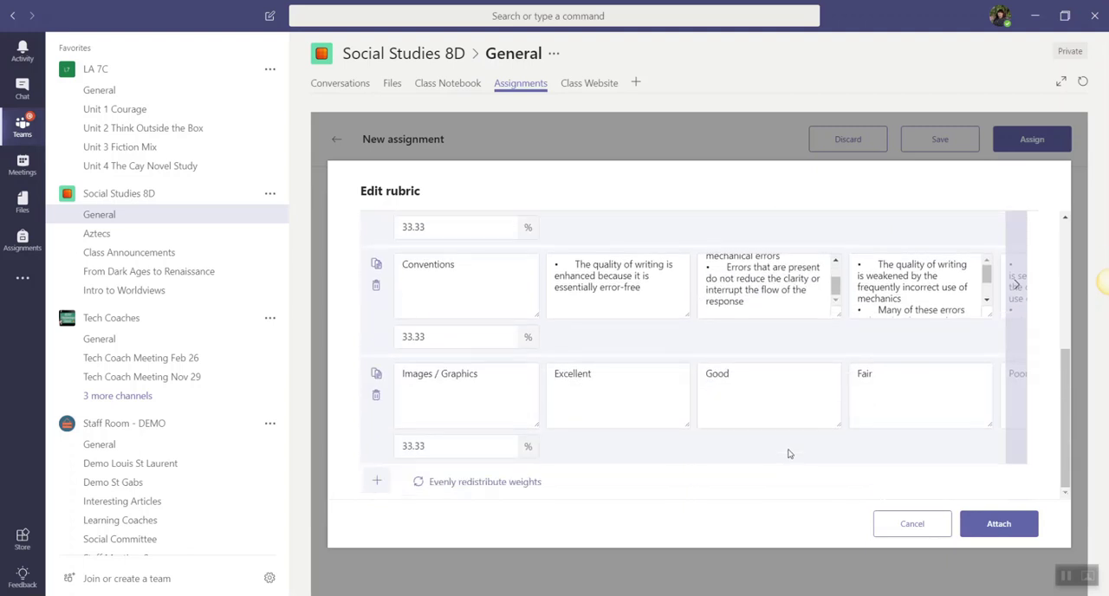
{"action": "scroll", "coordinate": [788, 453], "scroll_direction": "up", "scroll_amount": 5}
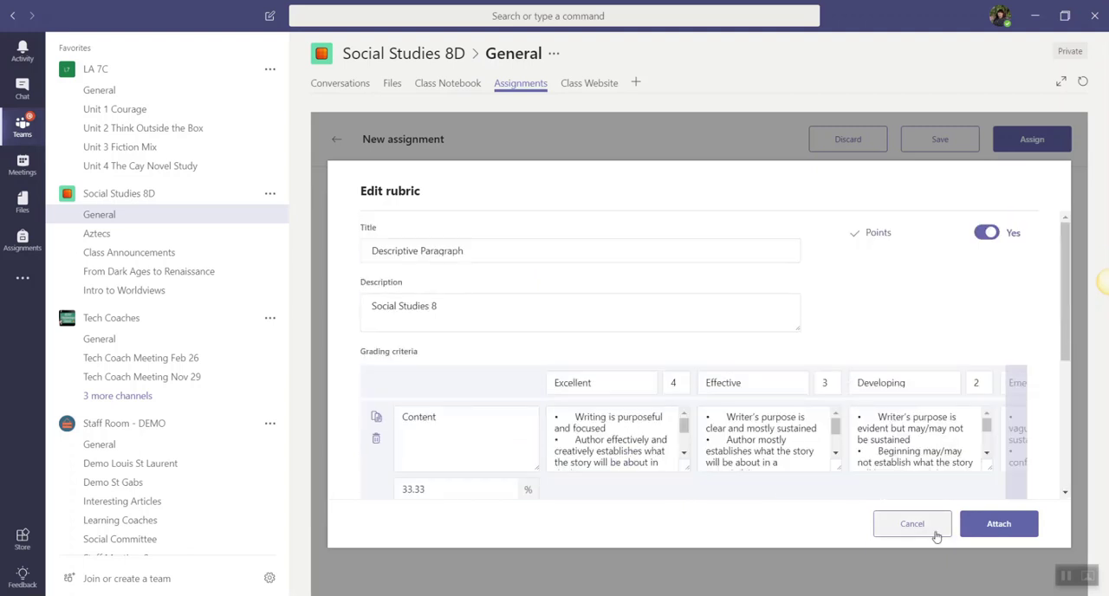
{"action": "left_click", "coordinate": [935, 534]}
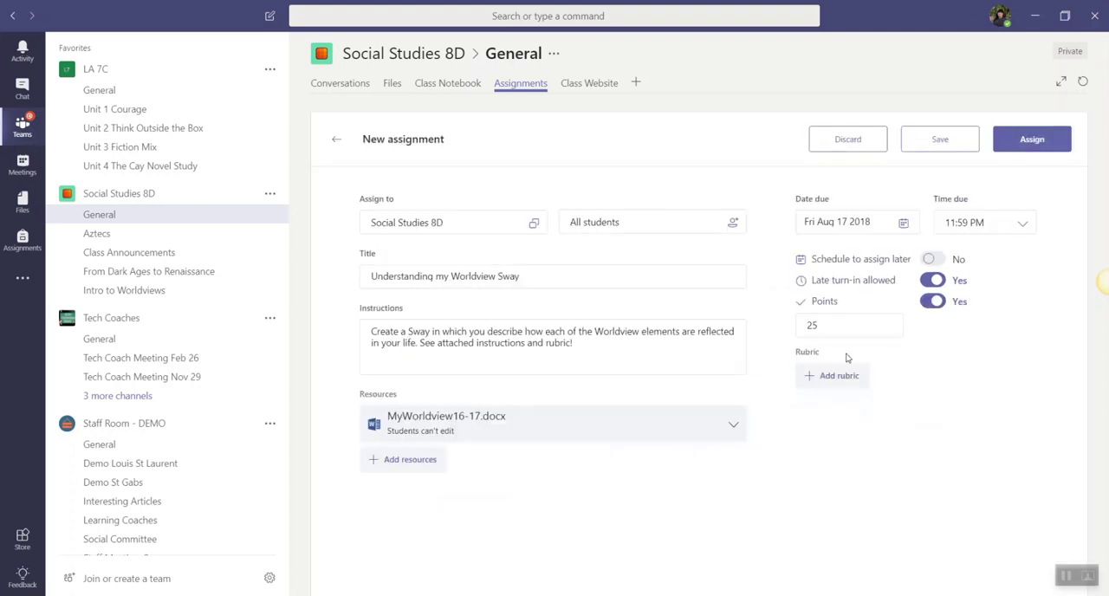
Start a new rubric for the assignment with the title "My Worldviews" and the description "Social 8 Worldviews Connections".
{"action": "left_click", "coordinate": [825, 377]}
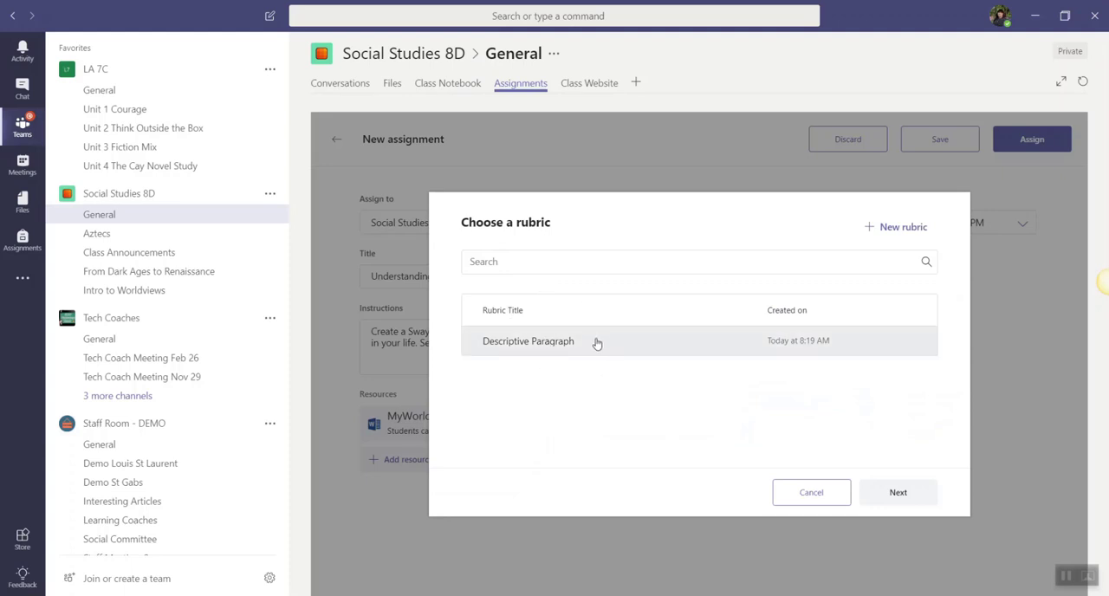
{"action": "left_click", "coordinate": [905, 230]}
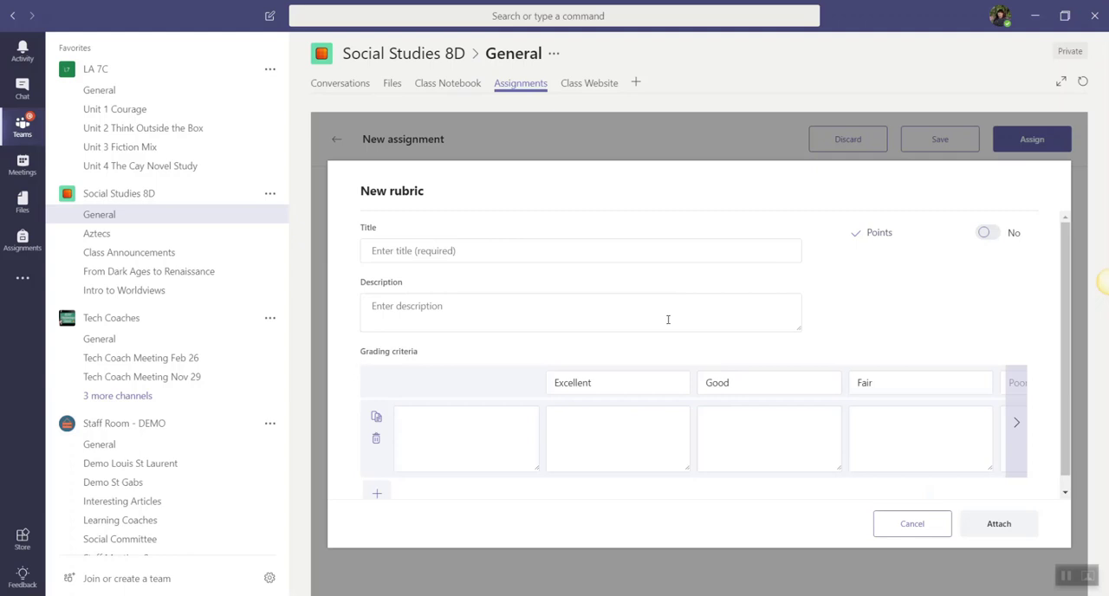
{"action": "left_click", "coordinate": [522, 257]}
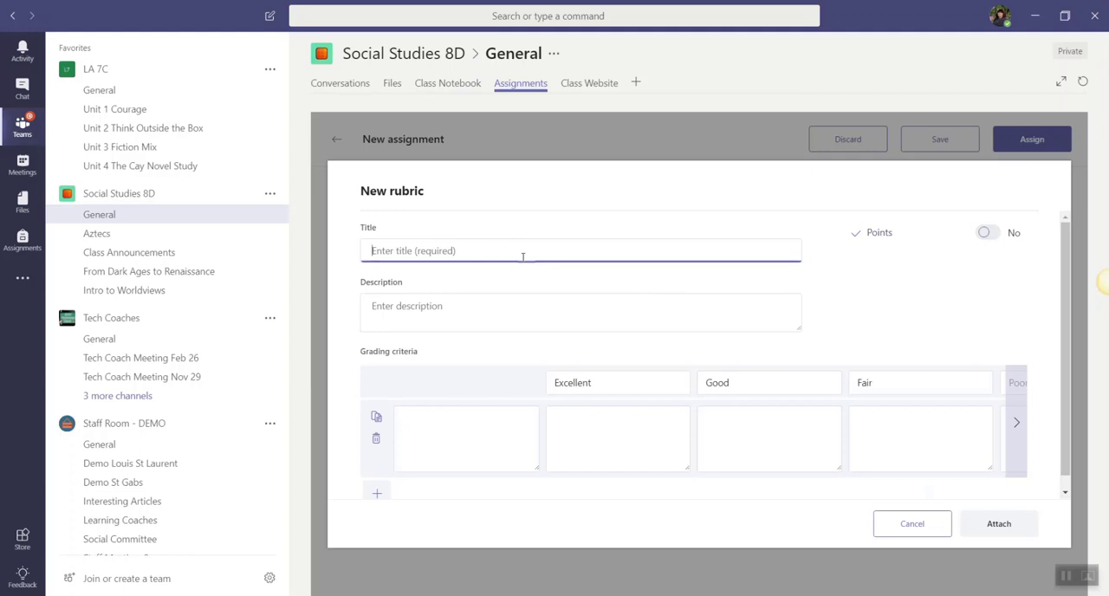
{"action": "type", "text": "M"}
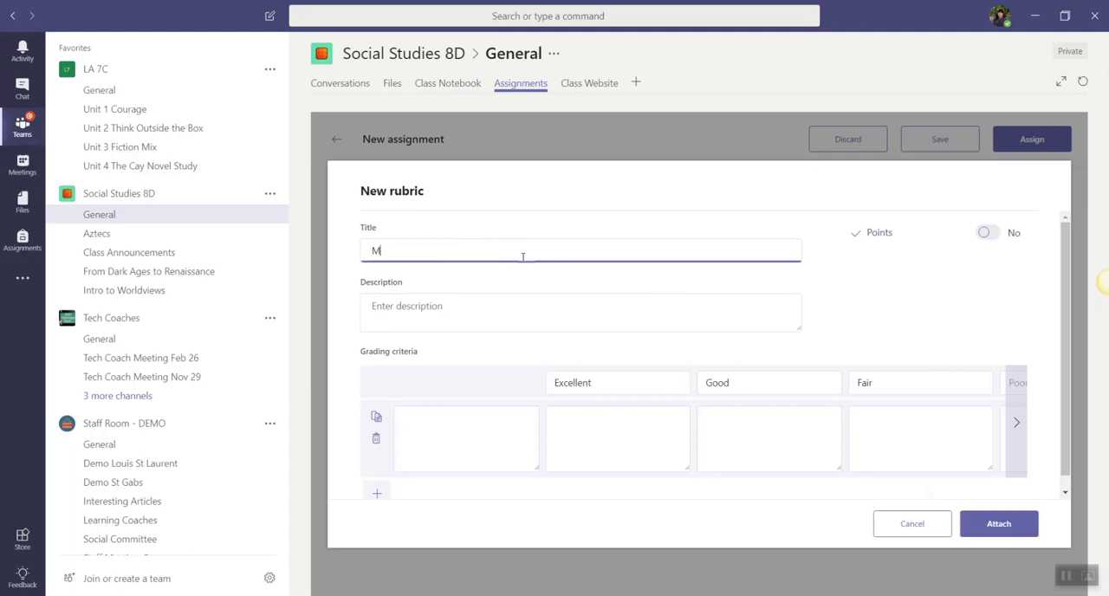
{"action": "type", "text": "y Worldviews So"}
{"action": "key", "text": "BackSpace"}
{"action": "key", "text": "BackSpace"}
{"action": "key", "text": "Tab"}
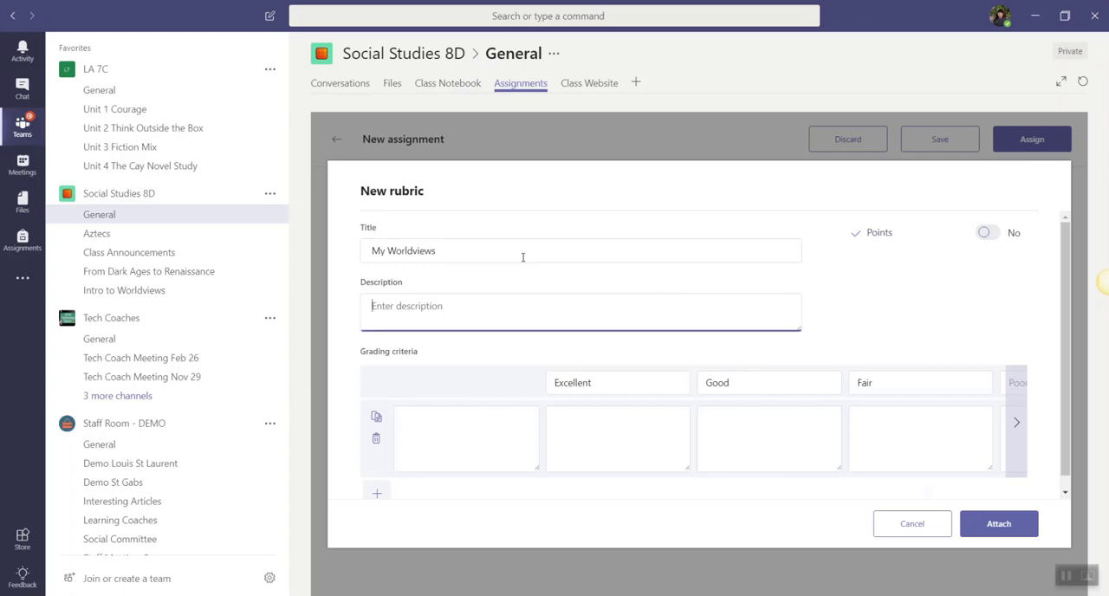
{"action": "type", "text": "Social 8 Worldviews Connections"}
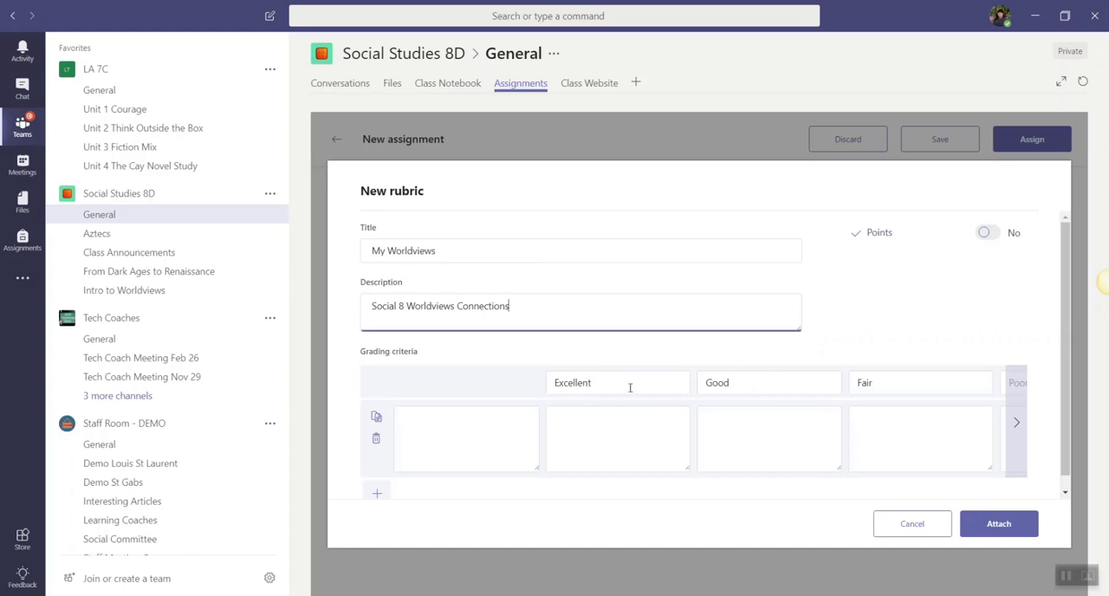
Review the Excellent to Poor rating levels and turn on points for the new rubric.
{"action": "left_click", "coordinate": [1015, 425]}
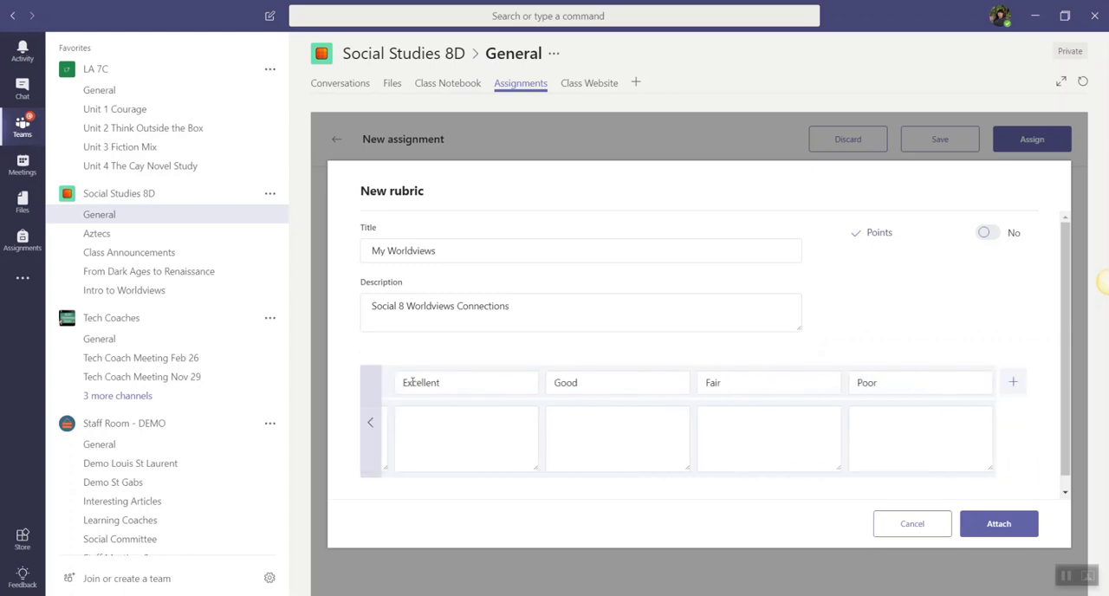
{"action": "left_click", "coordinate": [453, 383]}
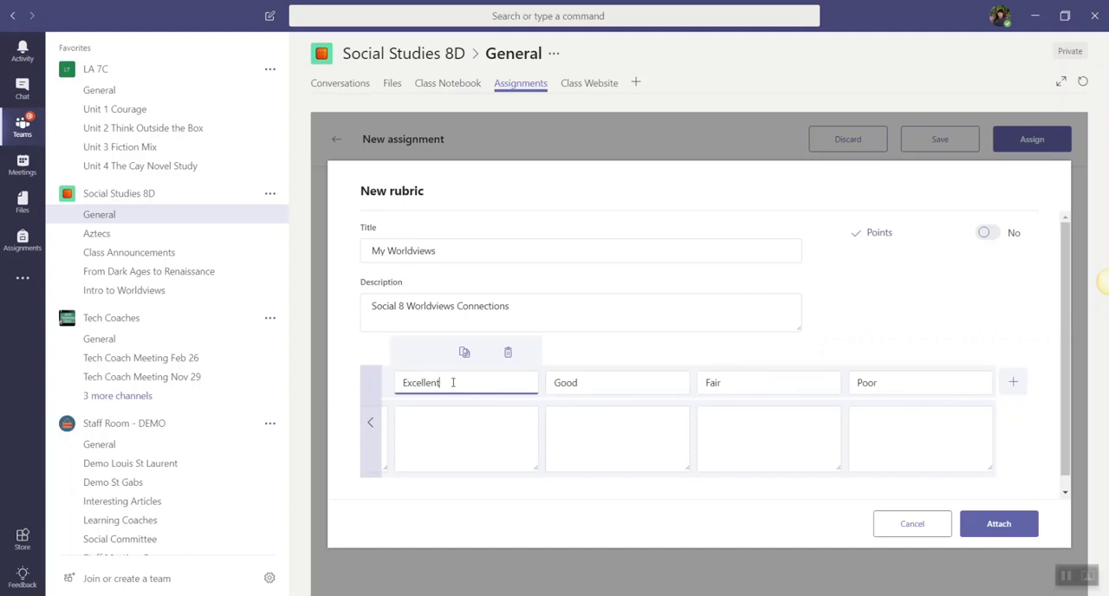
{"action": "double_click", "coordinate": [453, 382]}
{"action": "left_click", "coordinate": [621, 351]}
{"action": "left_click", "coordinate": [986, 233]}
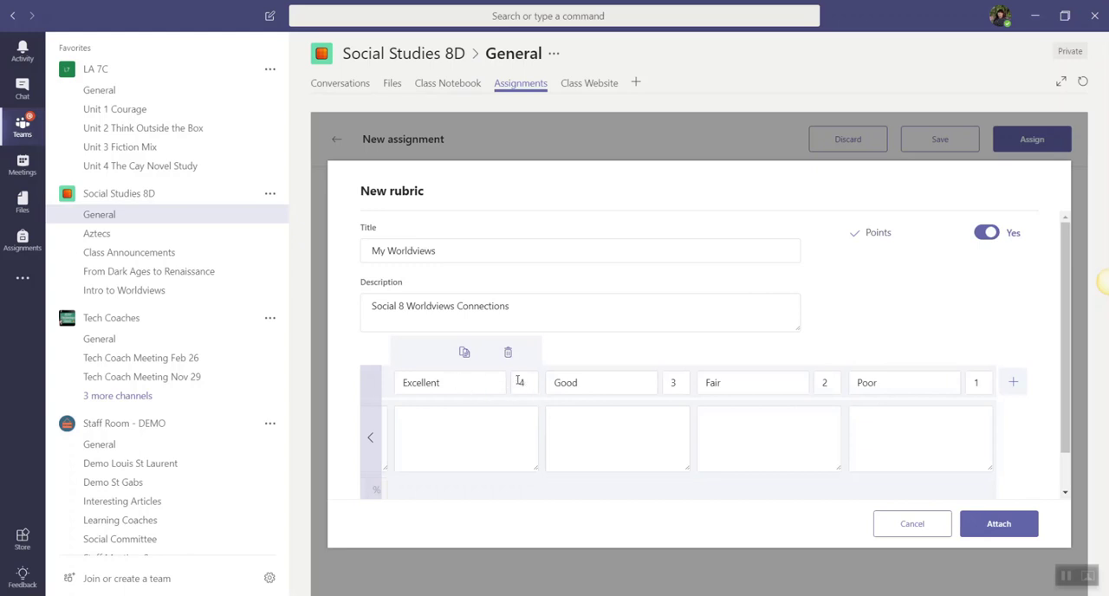
Duplicate the blank grading criterion row in the new rubric.
{"action": "left_click", "coordinate": [371, 441]}
{"action": "scroll", "coordinate": [466, 425], "scroll_direction": "down", "scroll_amount": 1}
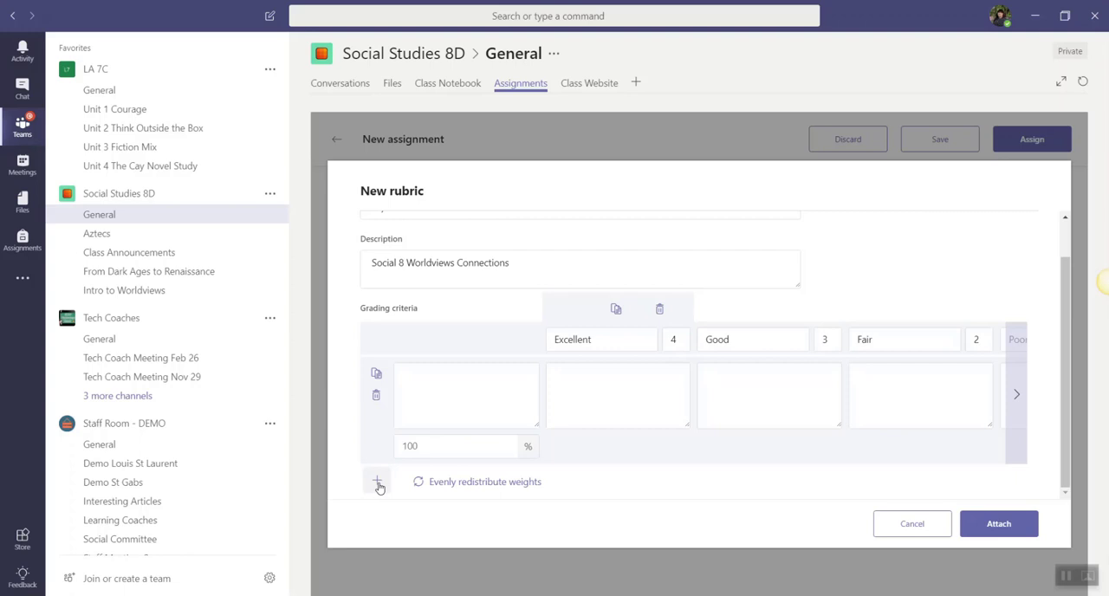
{"action": "left_click", "coordinate": [377, 377]}
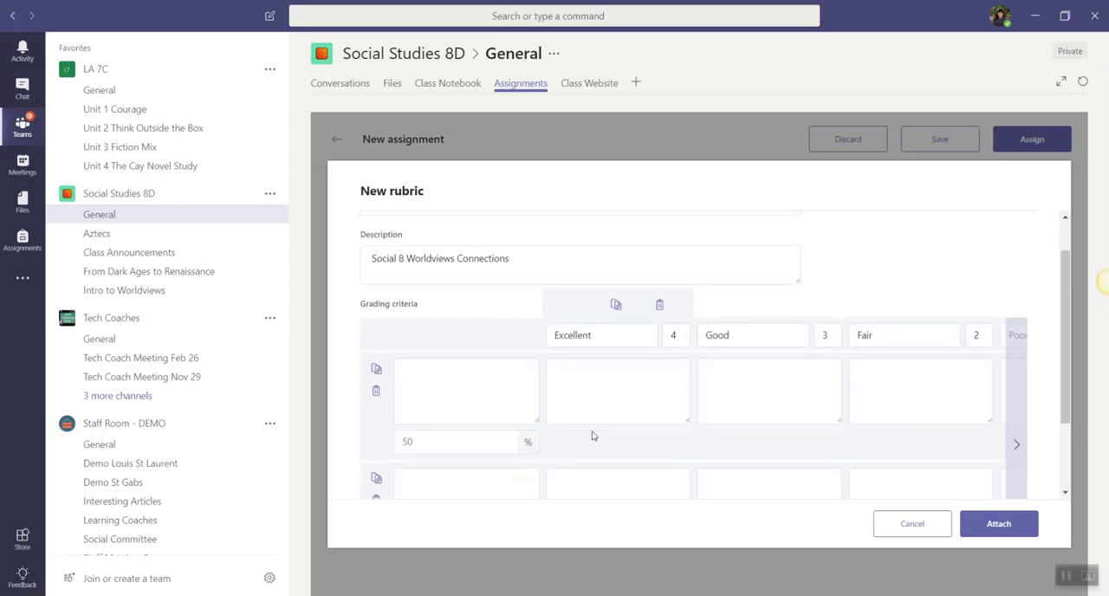
Examine the rubric's criteria rows, percentage weights, and rating columns with their point values.
{"action": "scroll", "coordinate": [593, 436], "scroll_direction": "down", "scroll_amount": 1}
{"action": "scroll", "coordinate": [634, 421], "scroll_direction": "up", "scroll_amount": 2}
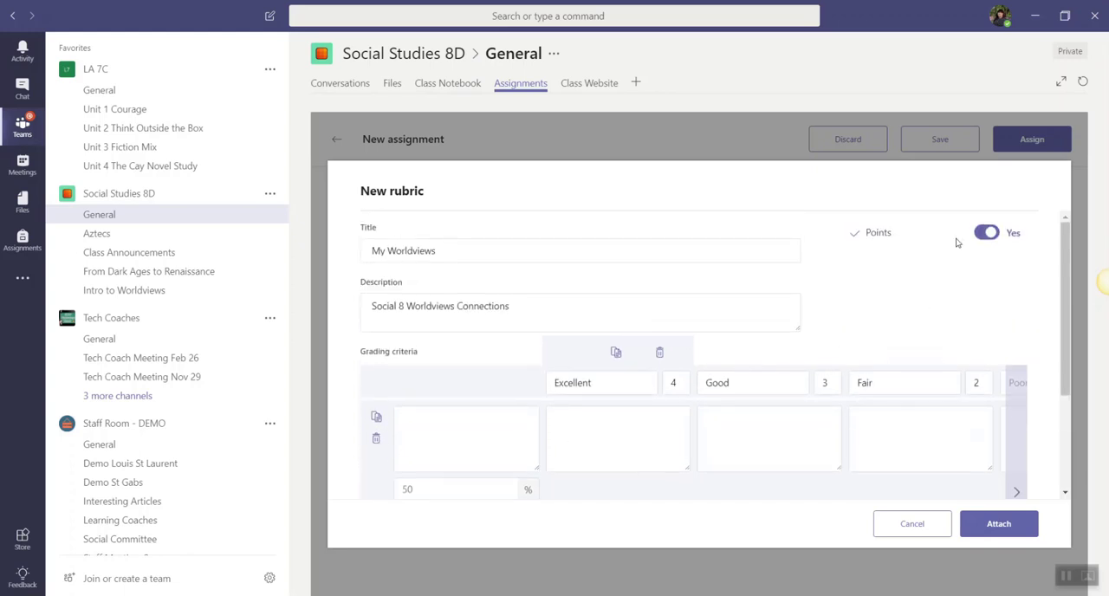
{"action": "scroll", "coordinate": [596, 451], "scroll_direction": "down", "scroll_amount": 1}
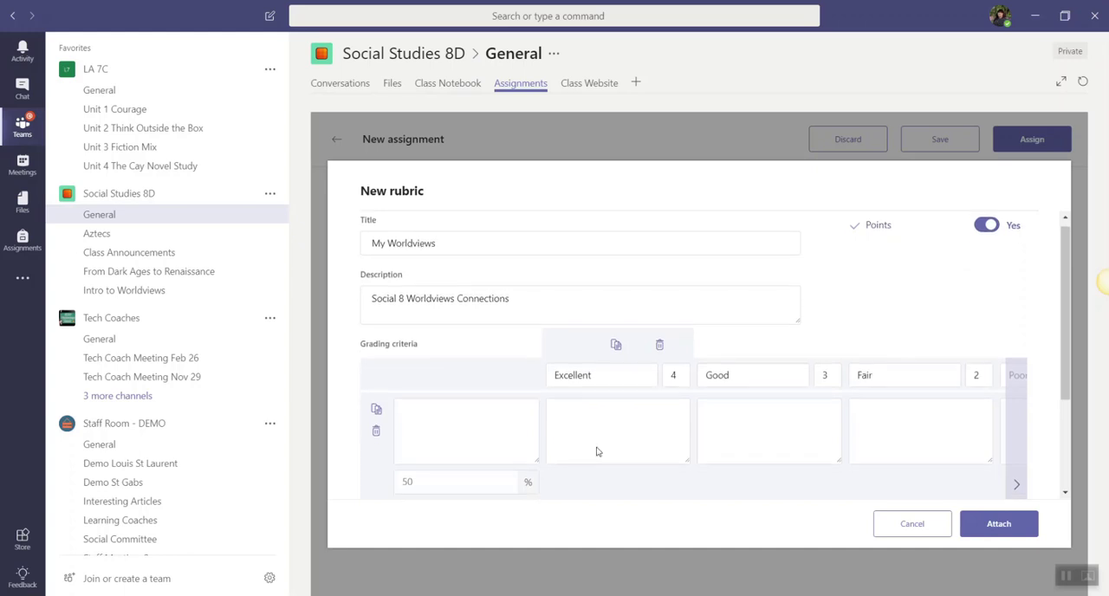
{"action": "scroll", "coordinate": [596, 452], "scroll_direction": "down", "scroll_amount": 3}
{"action": "scroll", "coordinate": [612, 439], "scroll_direction": "down", "scroll_amount": 1}
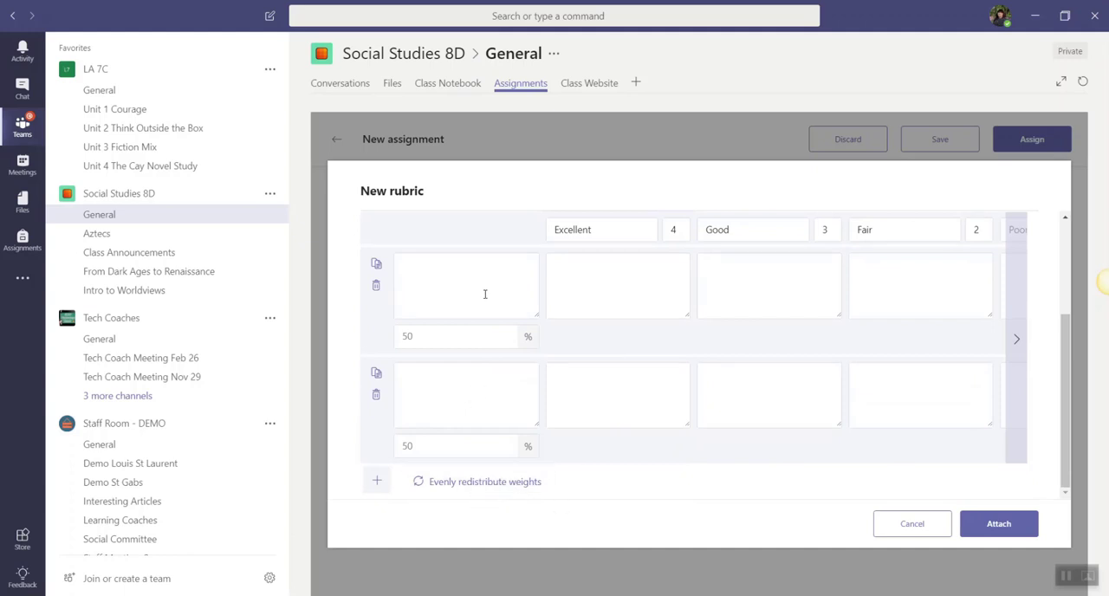
{"action": "scroll", "coordinate": [668, 478], "scroll_direction": "up", "scroll_amount": 3}
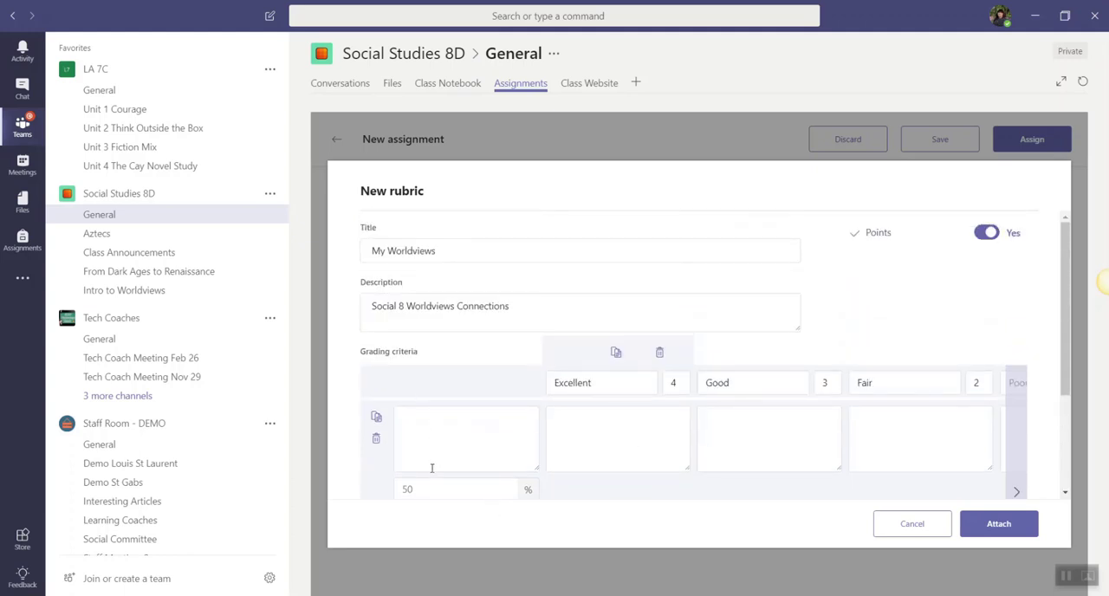
{"action": "left_click", "coordinate": [1017, 492]}
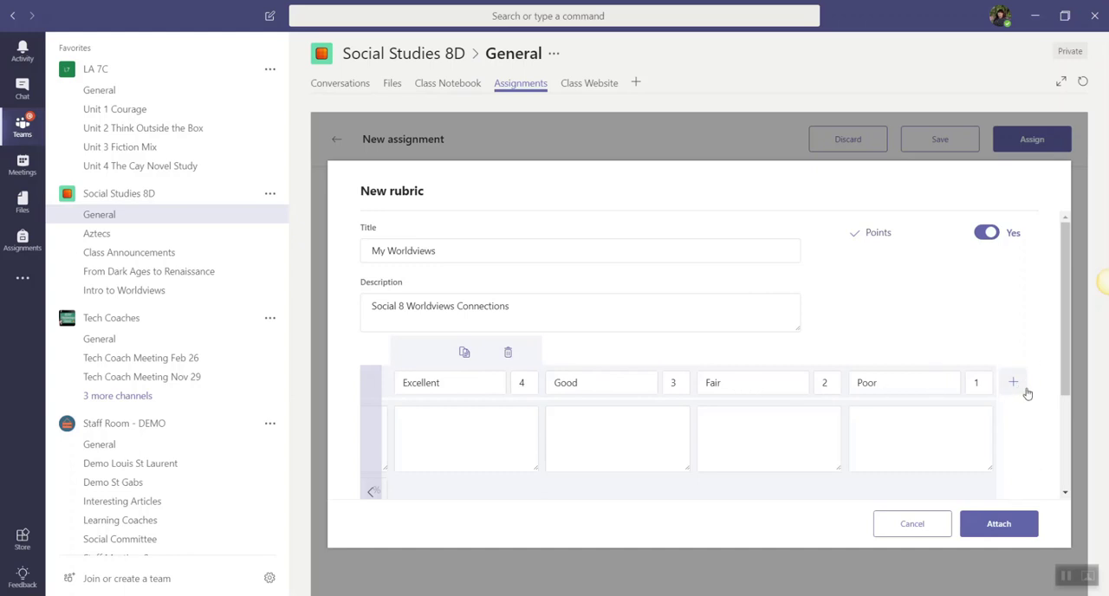
{"action": "scroll", "coordinate": [1027, 393], "scroll_direction": "down", "scroll_amount": 2}
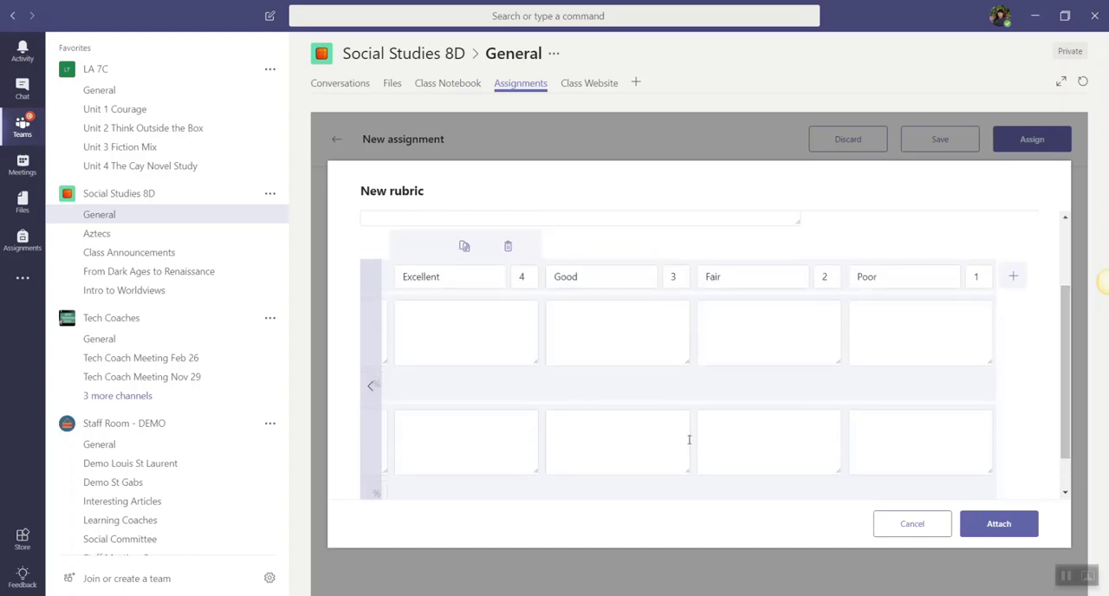
{"action": "left_click", "coordinate": [371, 392]}
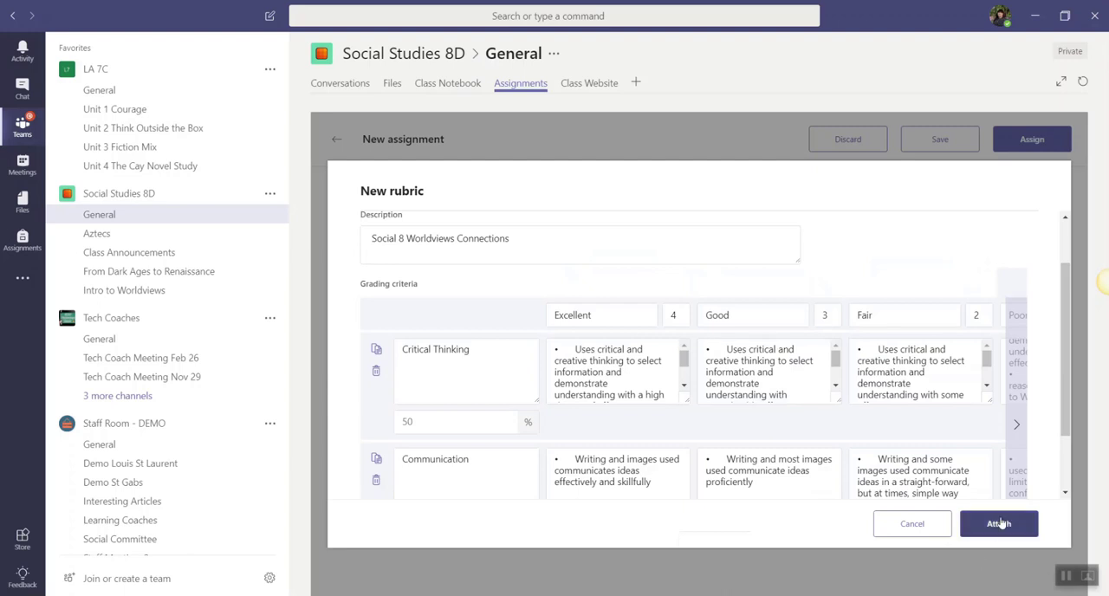
Attach the My Worldviews rubric to the "Understanding my Worldview Sway" assignment and assign it to Social Studies 8D.
{"action": "left_click", "coordinate": [1000, 524]}
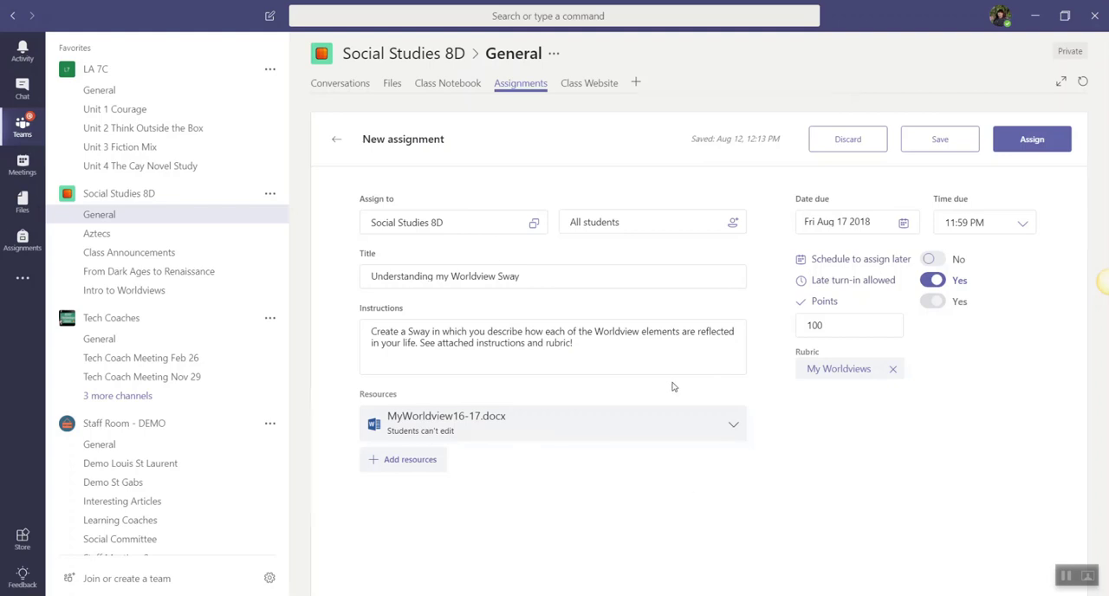
{"action": "left_click", "coordinate": [1046, 145]}
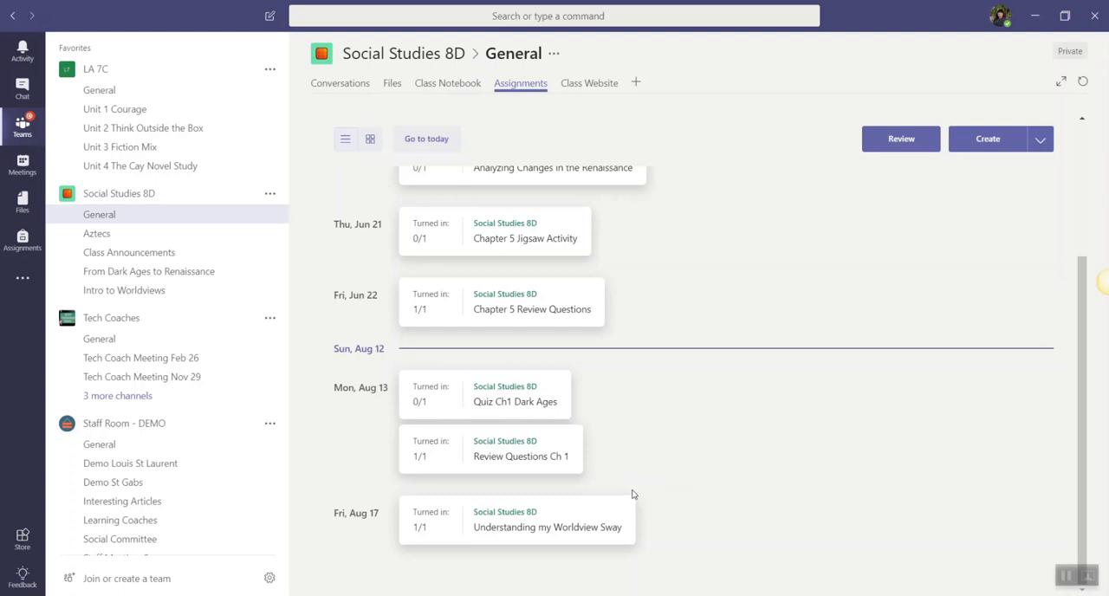
Open the "Understanding my Worldview Sway" assignment for review and display the student's submitted Worldviews Assign.pptx.
{"action": "left_click", "coordinate": [539, 533]}
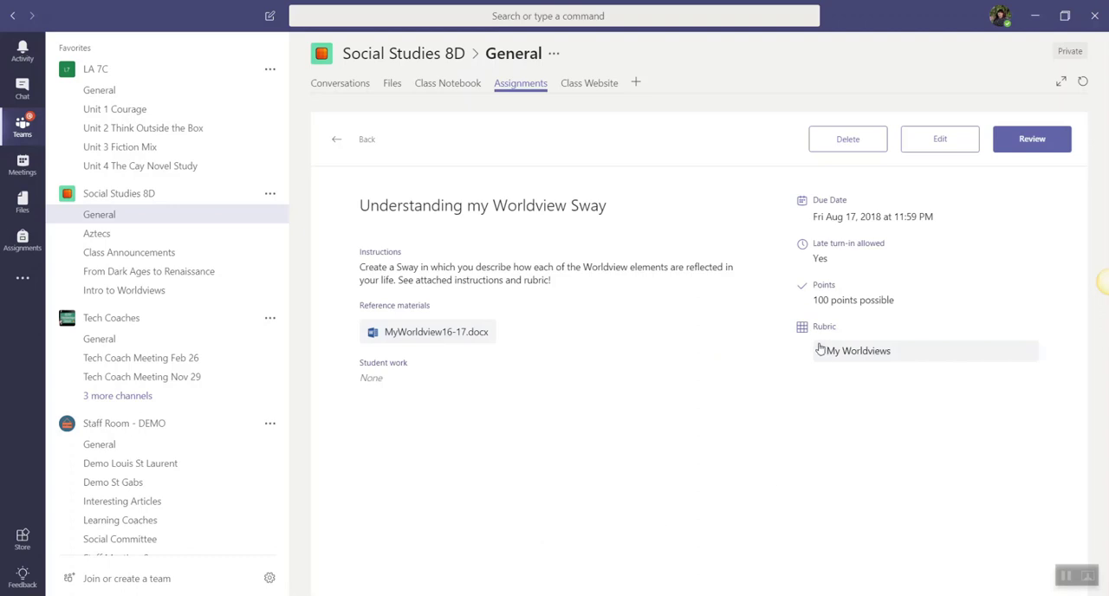
{"action": "left_click", "coordinate": [1032, 141]}
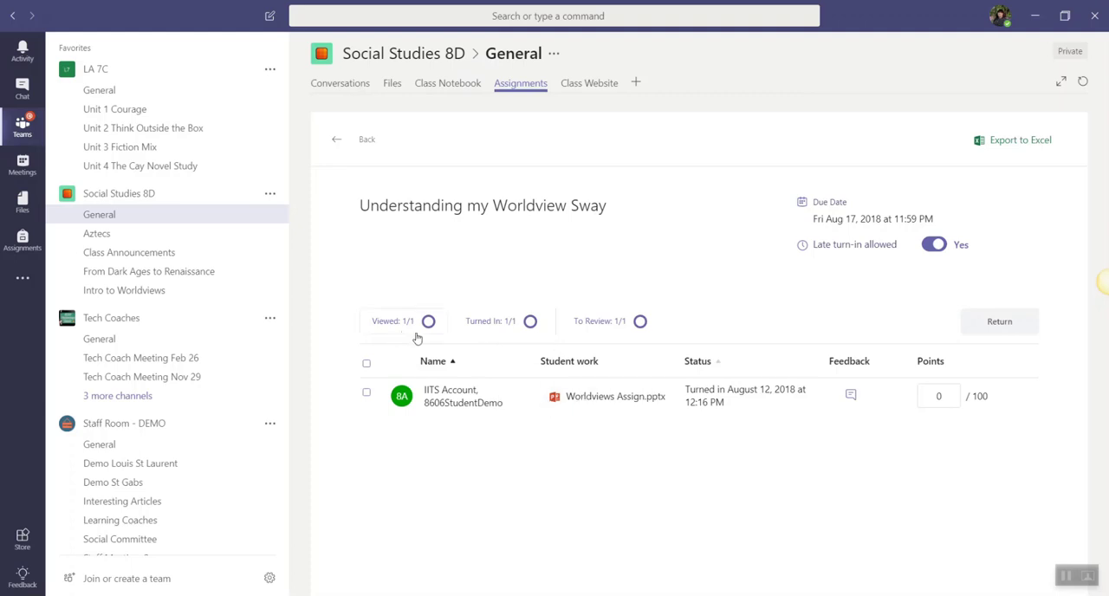
{"action": "left_click", "coordinate": [612, 397]}
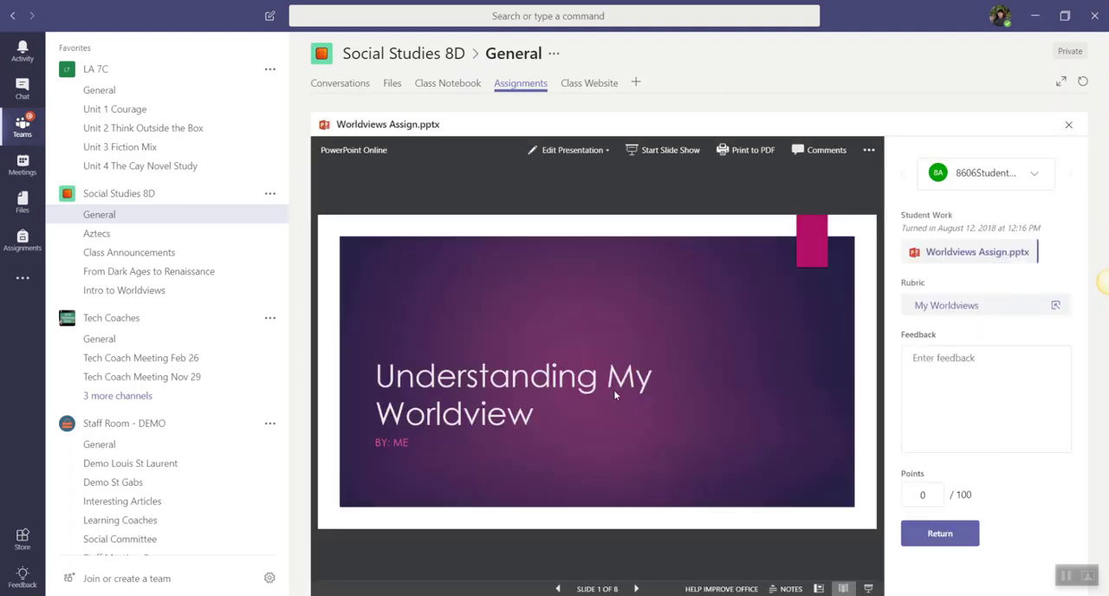